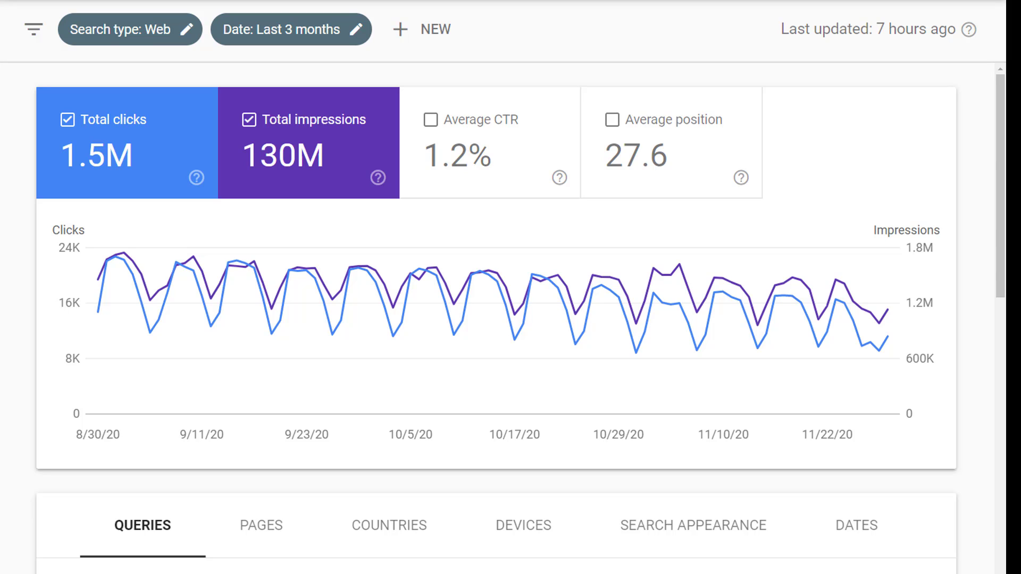
Step: Add Average CTR and Average position to the chart alongside clicks and impressions
left_click(430, 120)
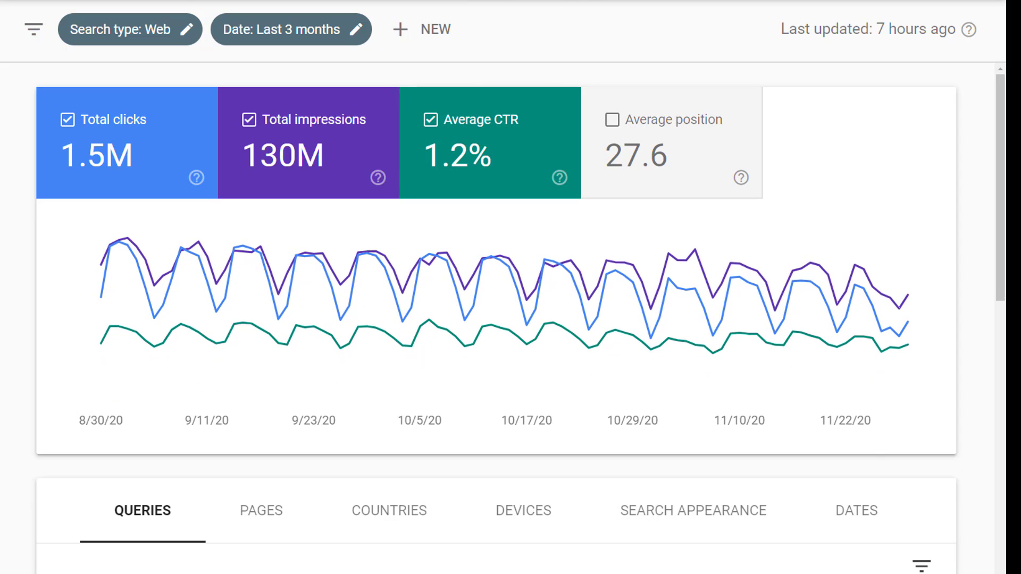
left_click(612, 120)
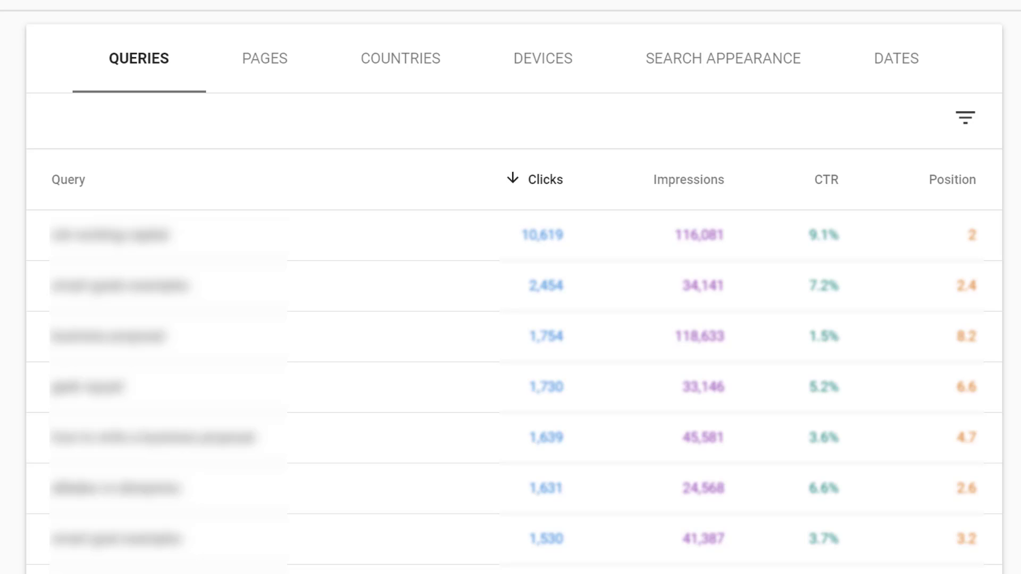
Step: Switch the table breakdown to Pages, then Countries, ending on Devices with Desktop leading at 908,158 clicks
left_click(264, 58)
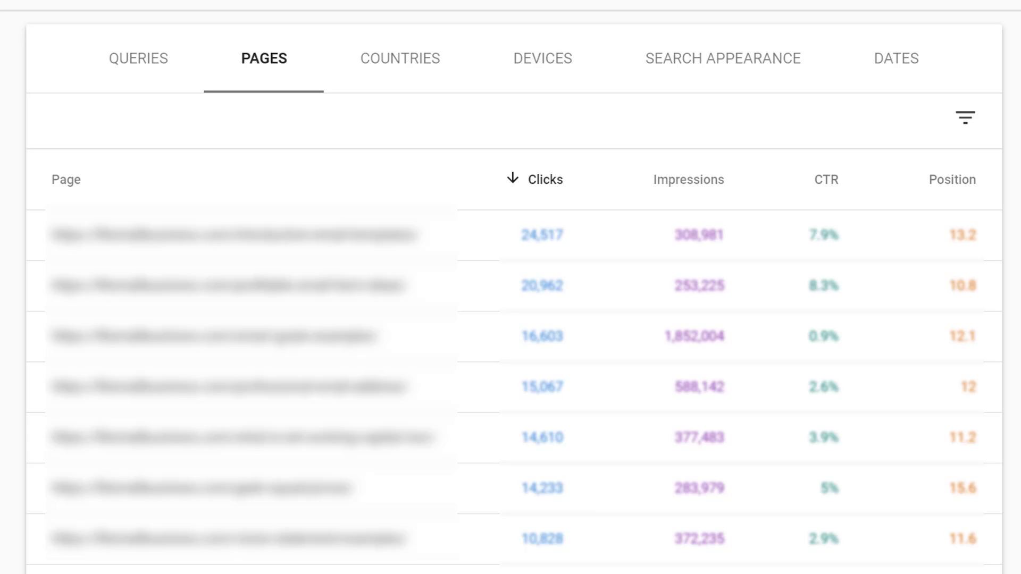
left_click(400, 58)
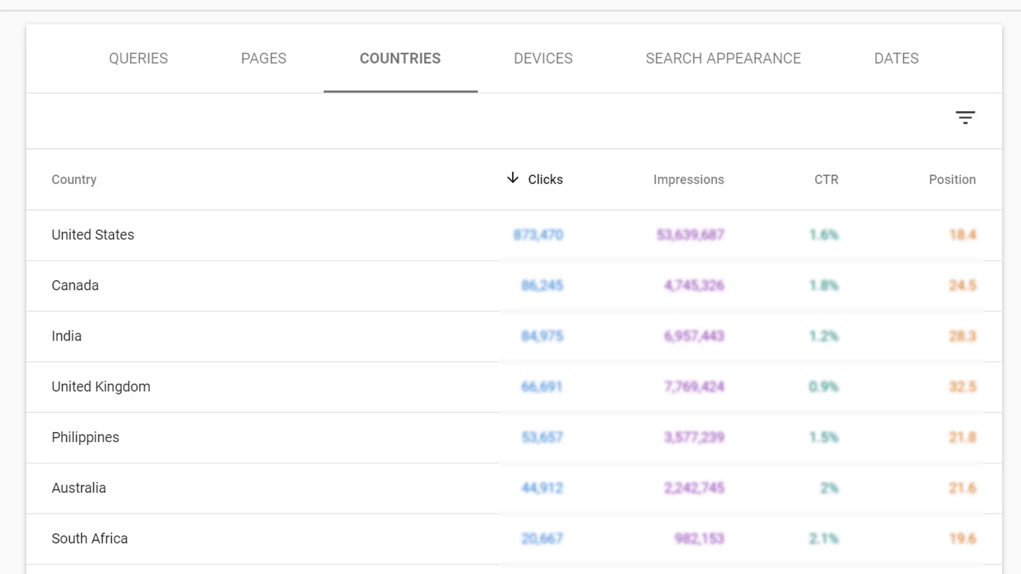
left_click(543, 58)
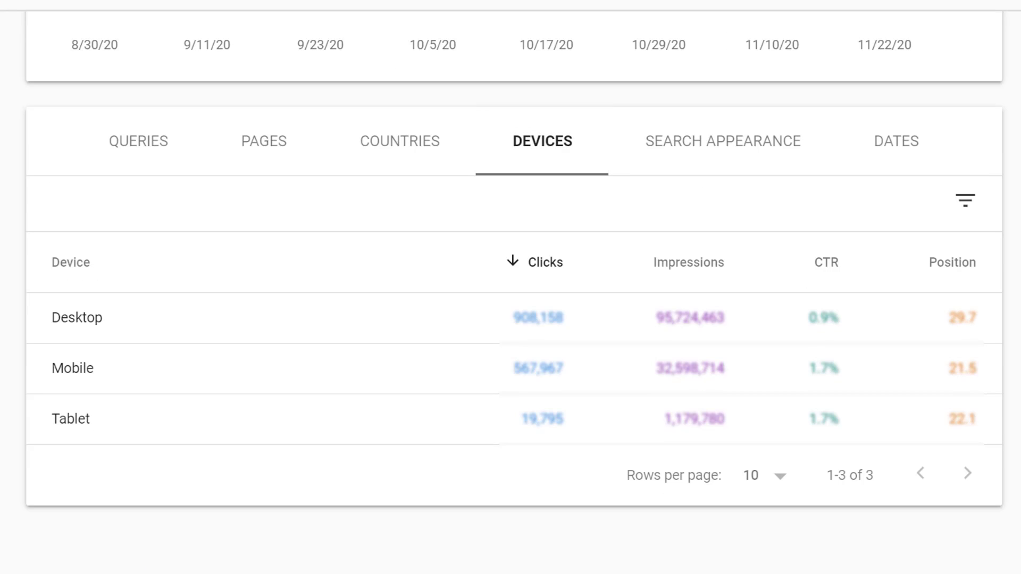
Step: Break down the results table by Search Appearance
left_click(723, 141)
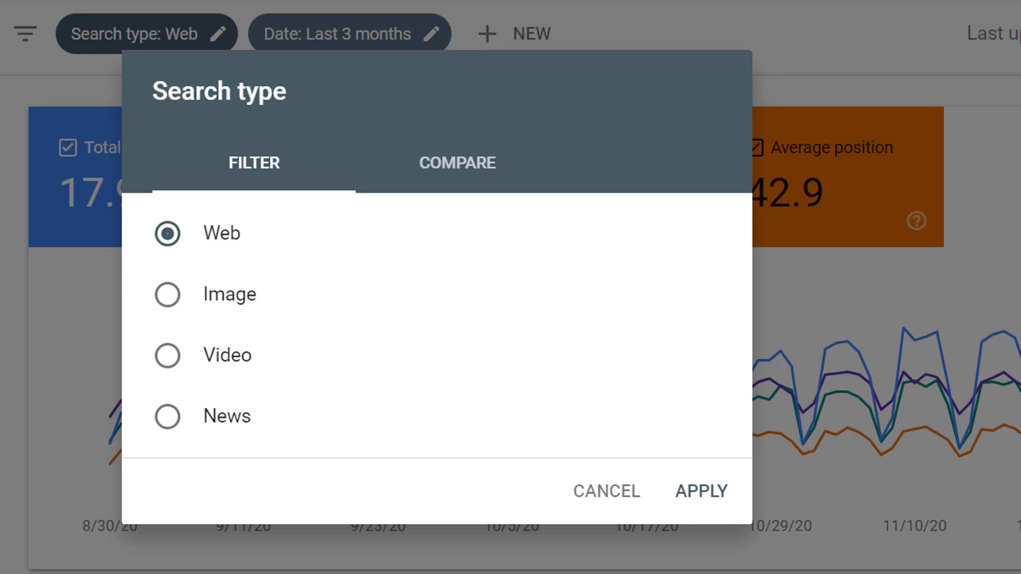
Step: Compare Web against Video search type results across all four metrics
left_click(458, 162)
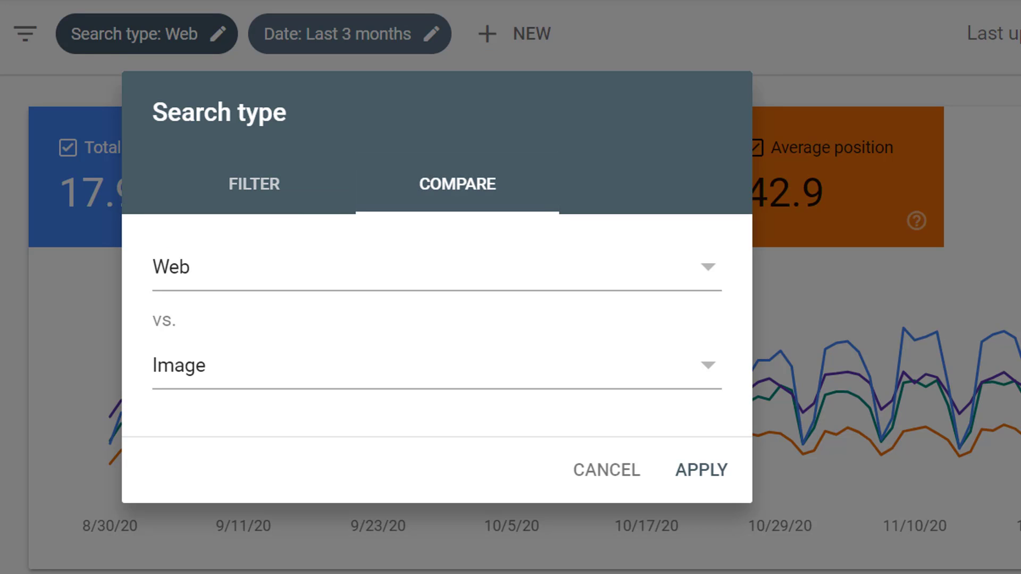
left_click(436, 365)
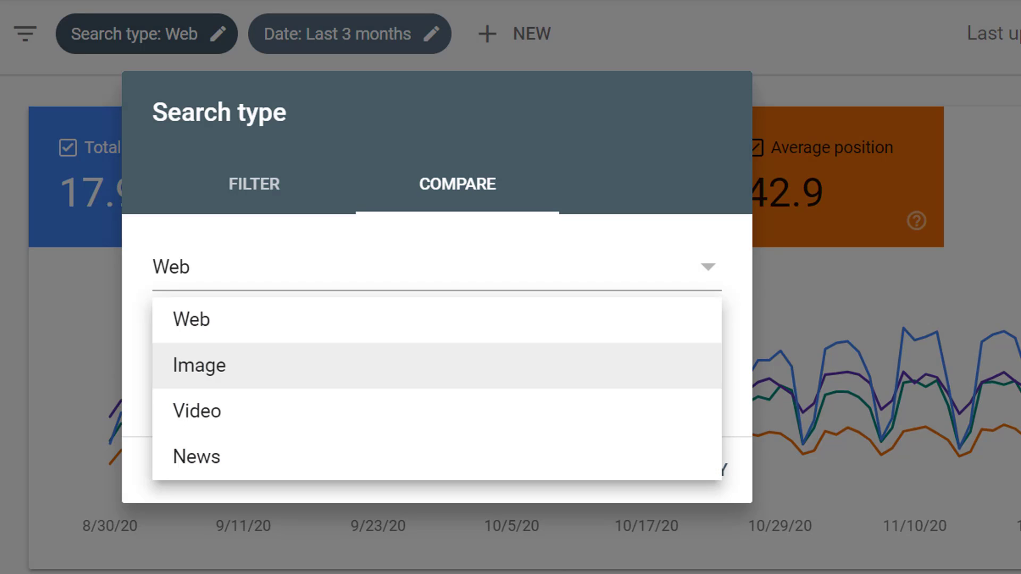
left_click(196, 410)
left_click(701, 469)
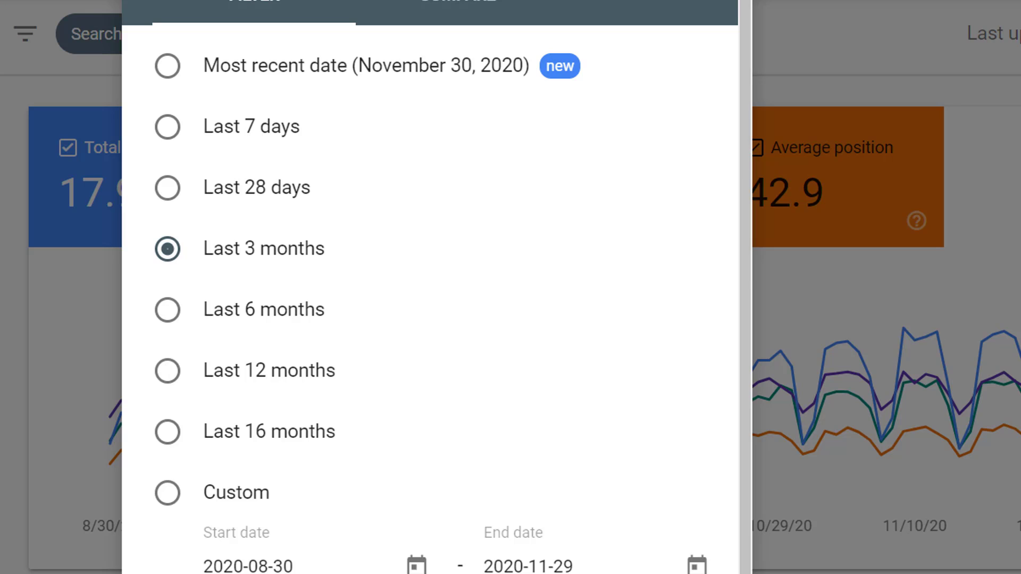
Step: Preview the Last 16, 12 and 6 months date range presets
left_click(167, 431)
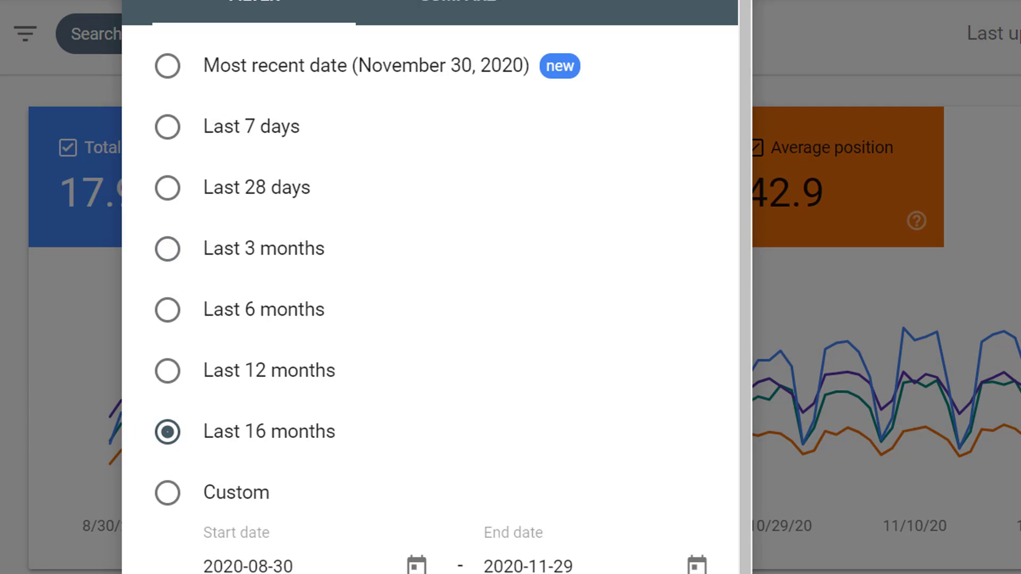
left_click(168, 371)
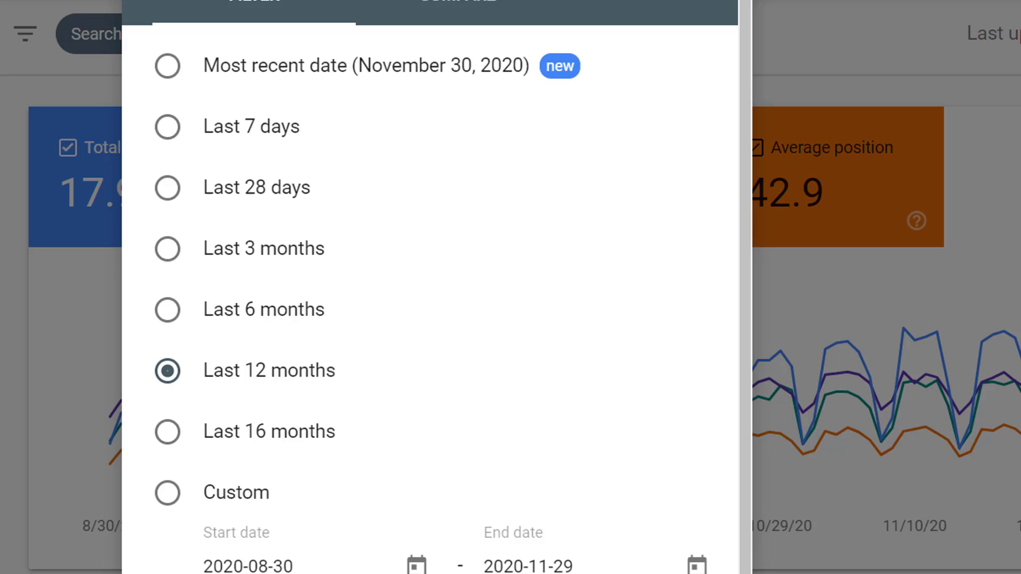
left_click(167, 310)
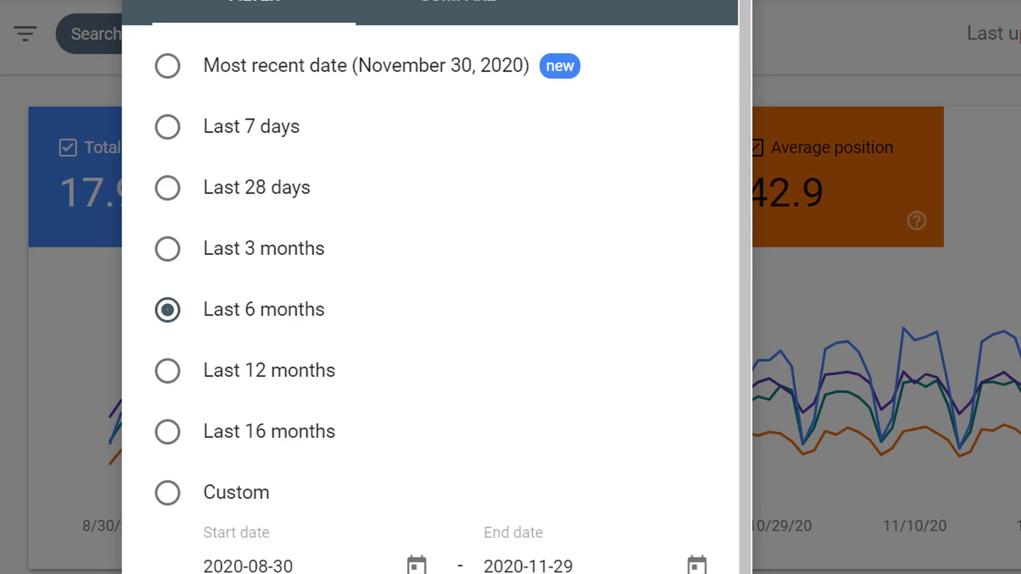
Step: Preview year-over-year and custom date comparisons, then close the dialog without applying
left_click(458, 8)
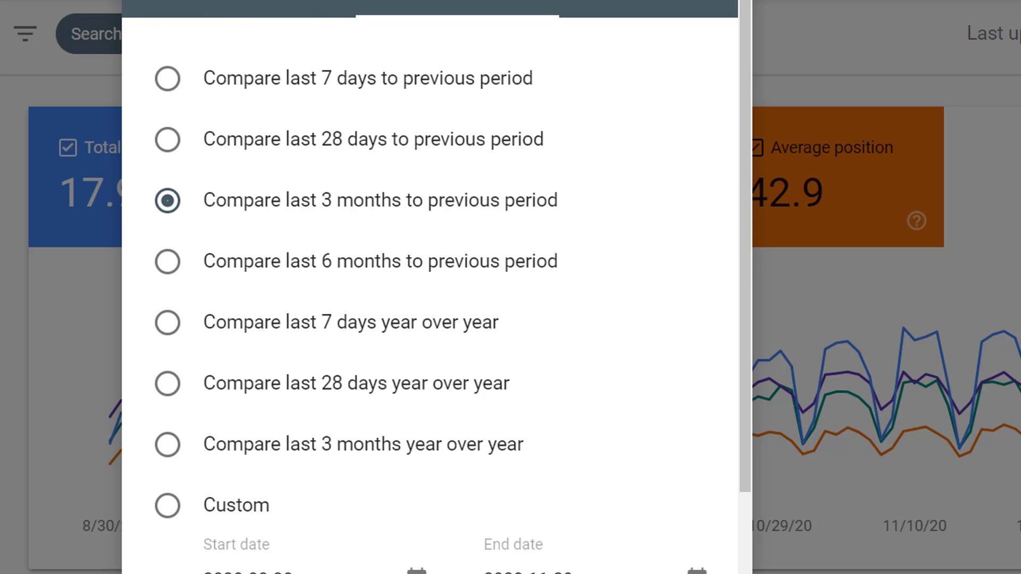
left_click(167, 384)
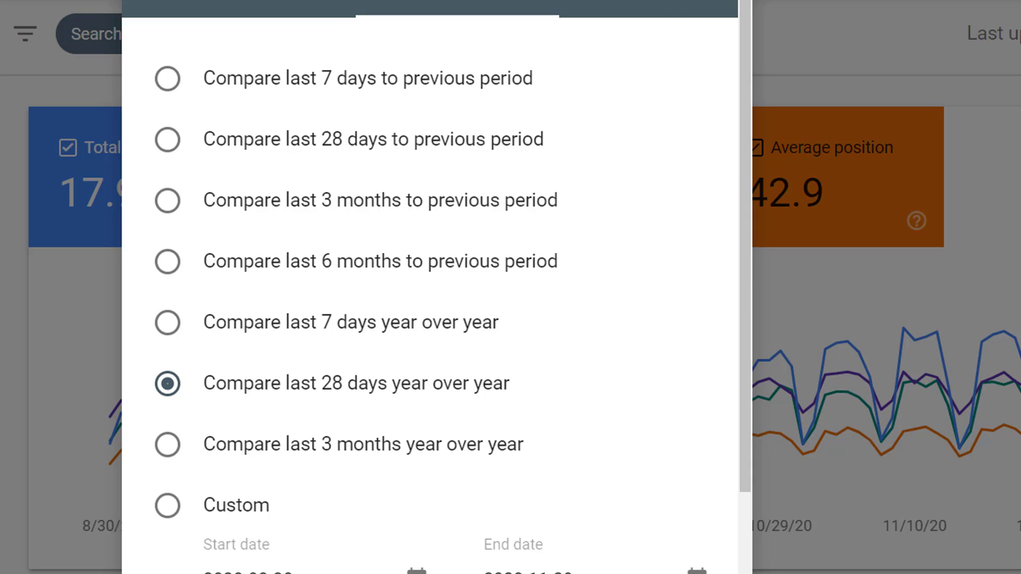
left_click(167, 445)
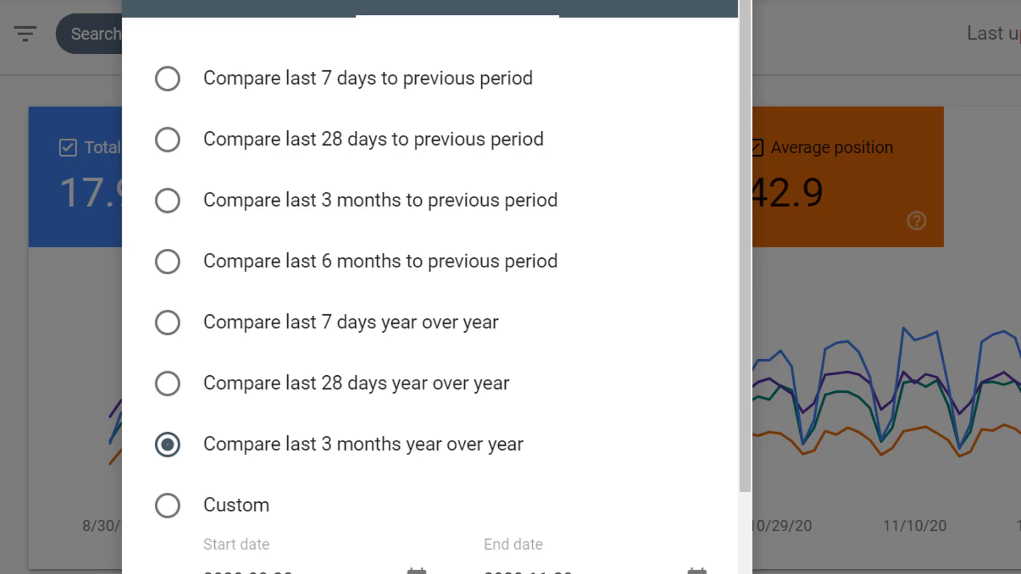
left_click(168, 505)
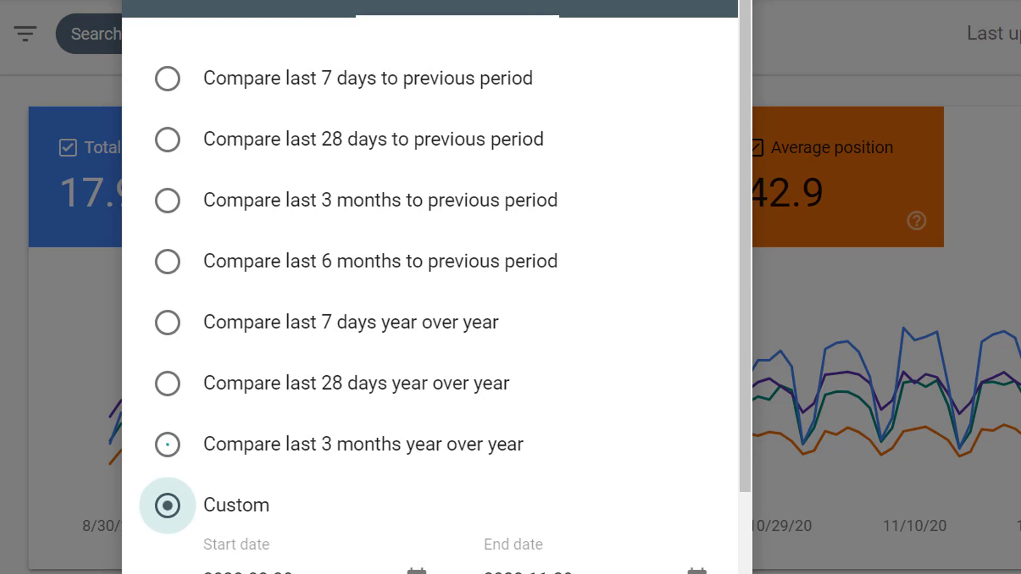
scroll(430, 288, "down", 3)
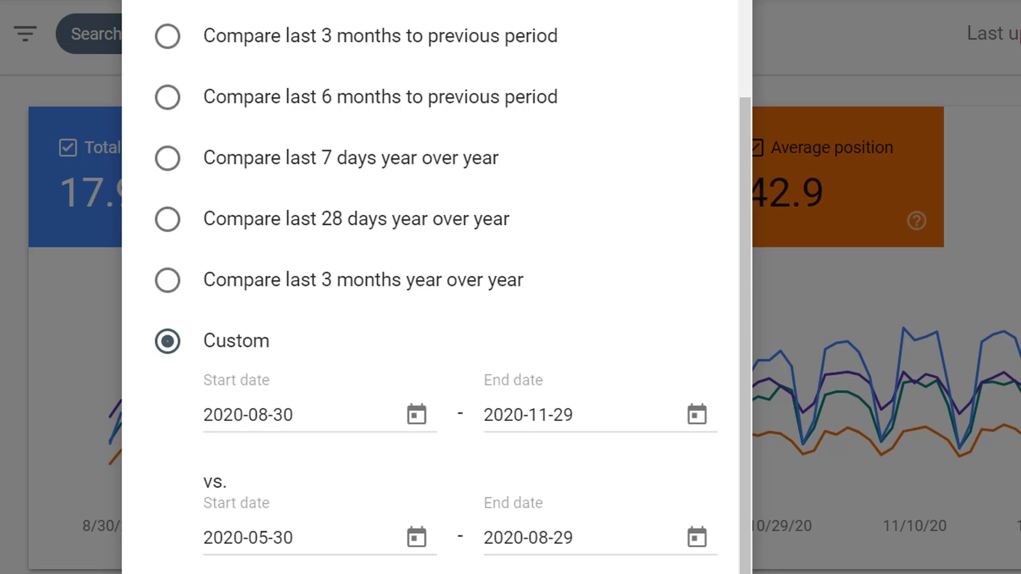
key("Escape")
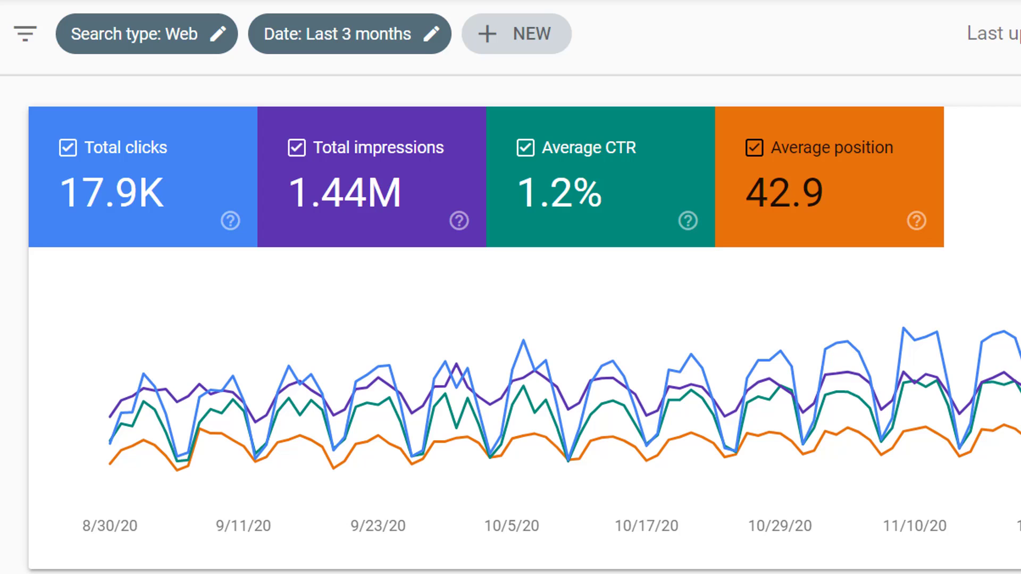
Step: Try a Query filter for 'element' without applying it
left_click(516, 33)
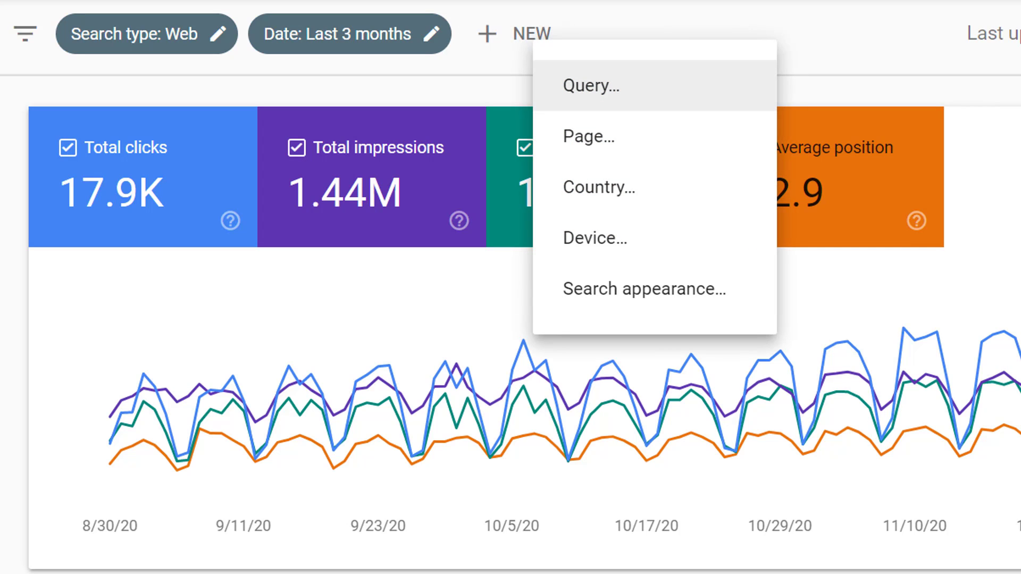
key("Return")
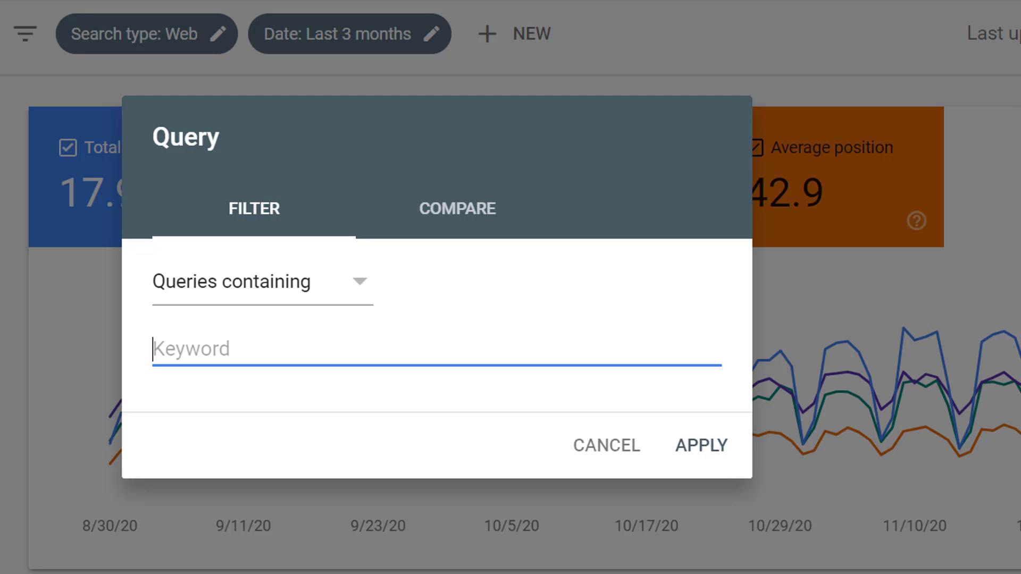
type("element")
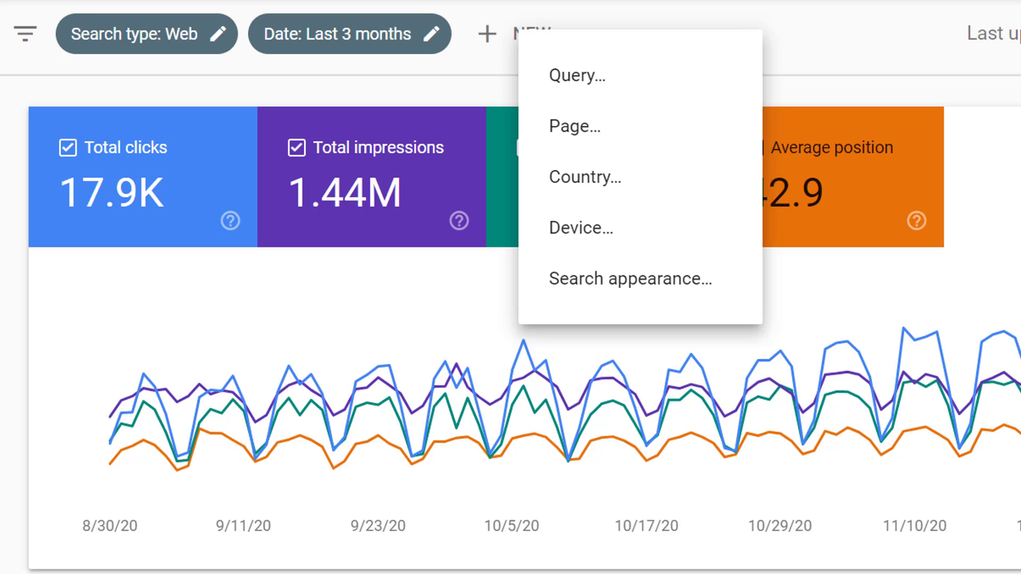
key("Down")
Step: Try a Page filter for '/blog/', then bring up the Device filter options
key("Return")
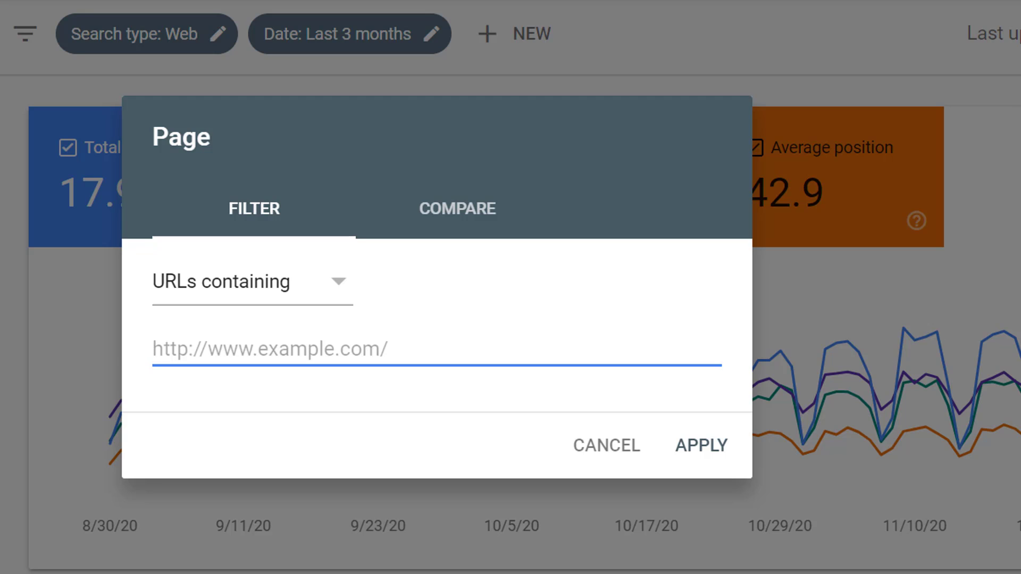
type("/blog/")
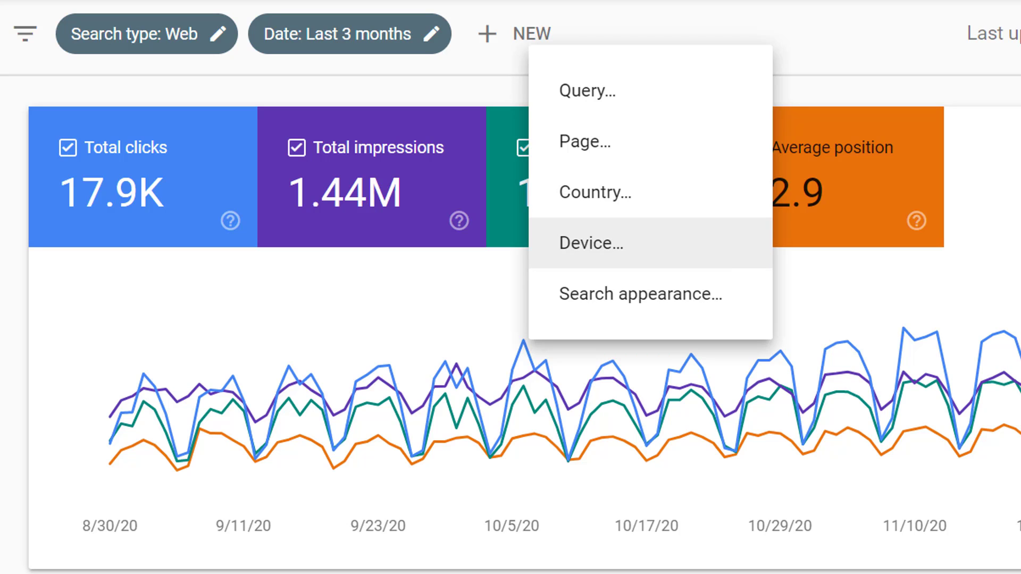
key("Return")
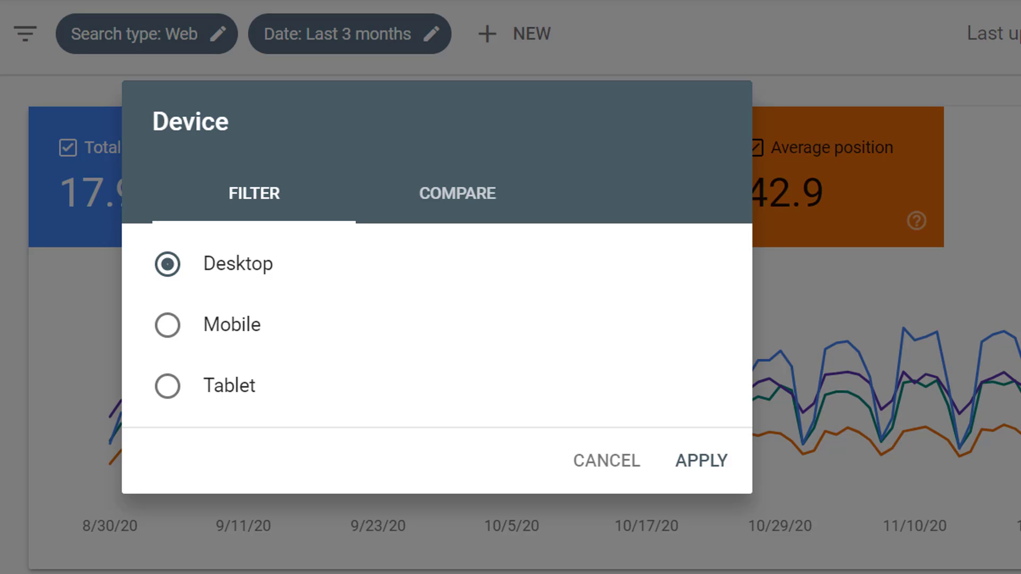
Step: Compare Desktop against Mobile, then remove that comparison and open the Search appearance filter
left_click(456, 192)
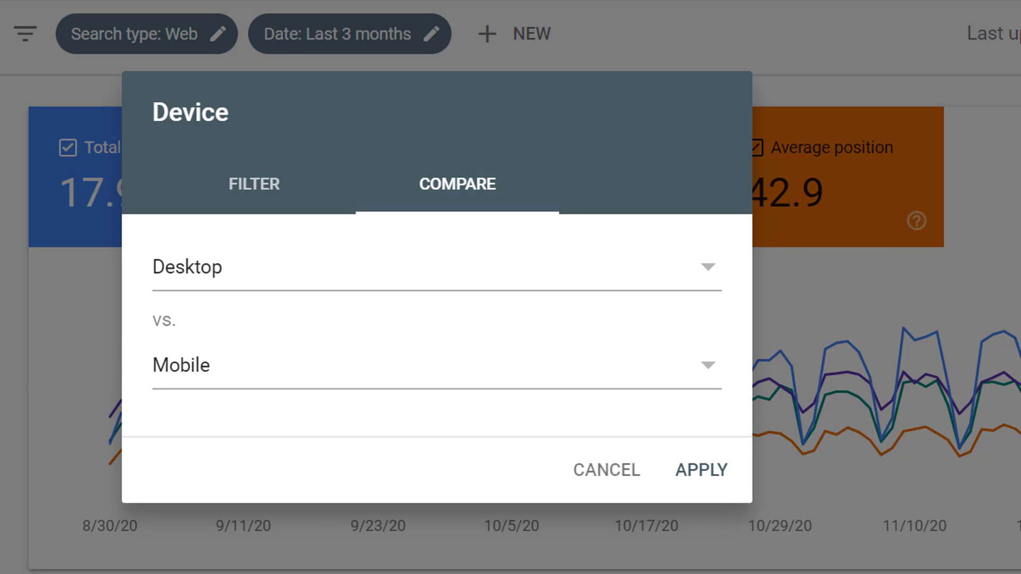
left_click(702, 470)
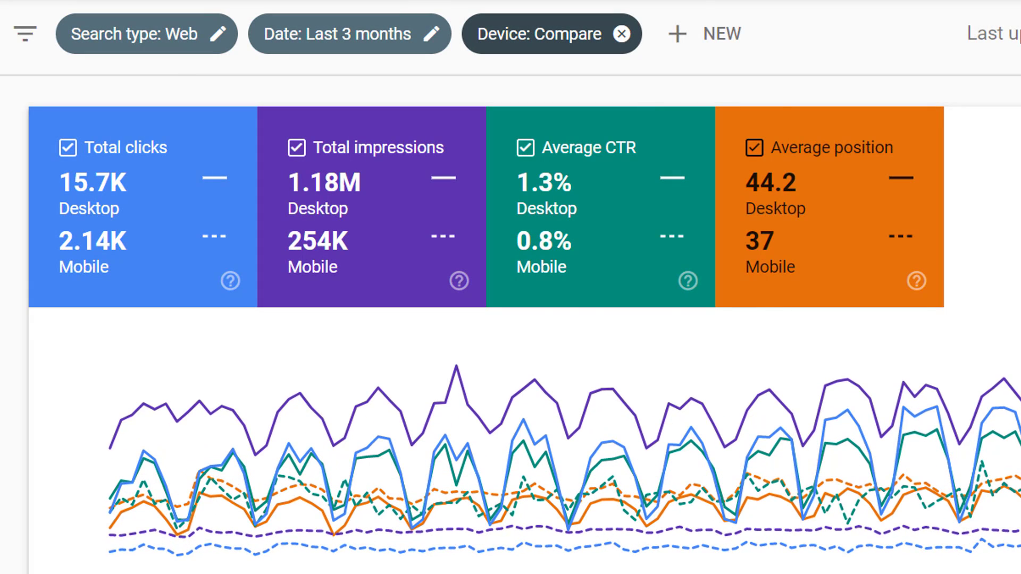
left_click(621, 33)
left_click(524, 34)
left_click(649, 279)
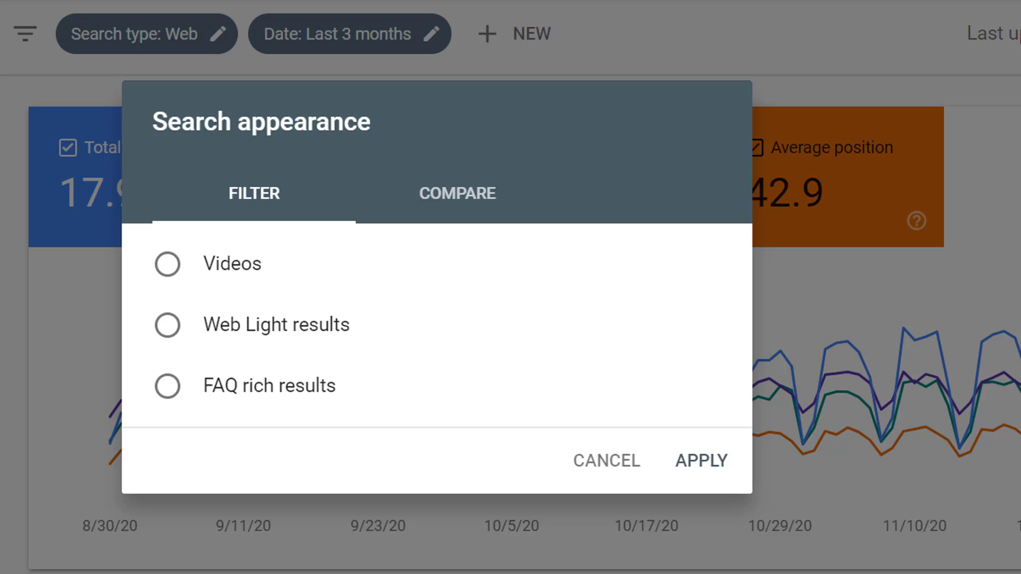
Step: Set the Search appearance filter to compare Videos versus Web Light results
left_click(457, 193)
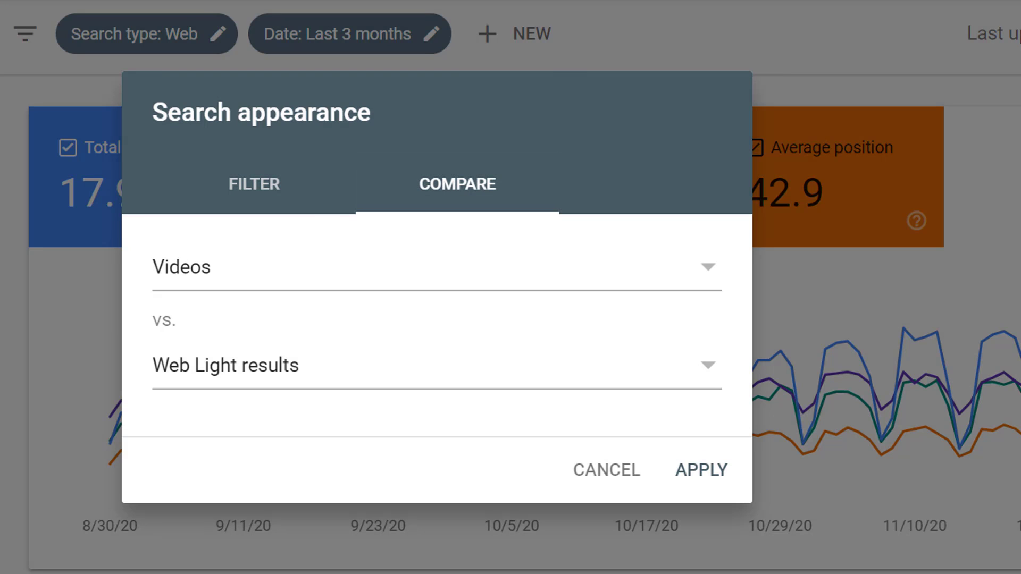